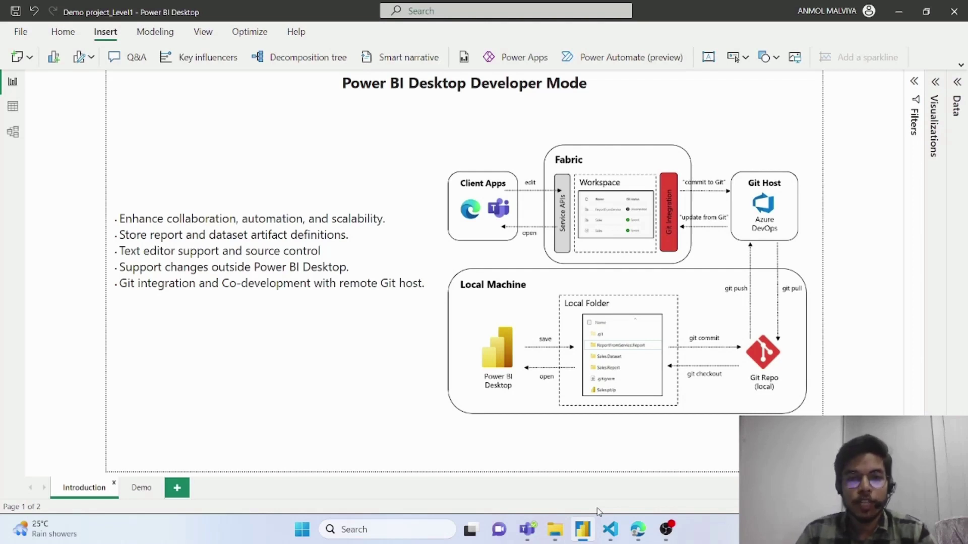
# Enable the Power BI Project (.pbip) save option under Preview features in Power BI Desktop's Options.
pyautogui.click(15, 34)
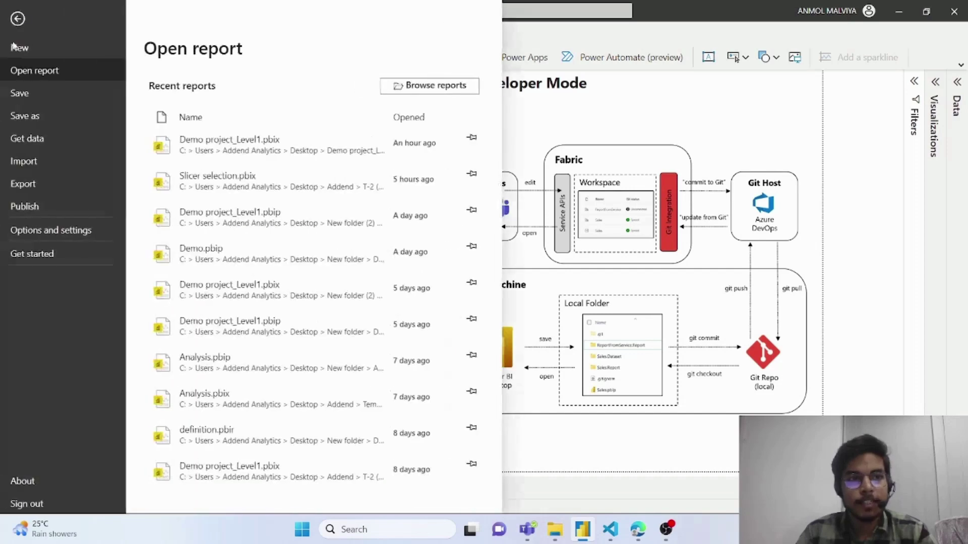
pyautogui.click(85, 235)
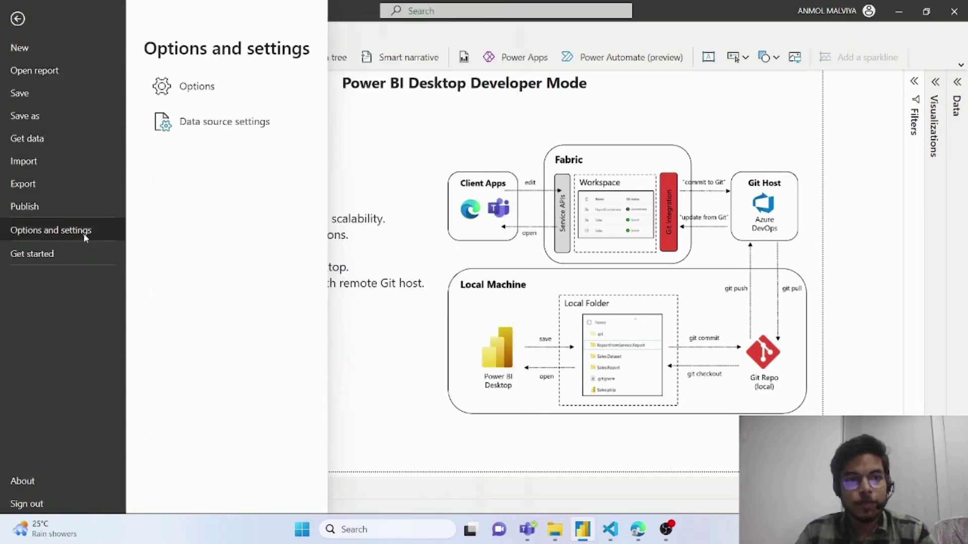
pyautogui.click(220, 91)
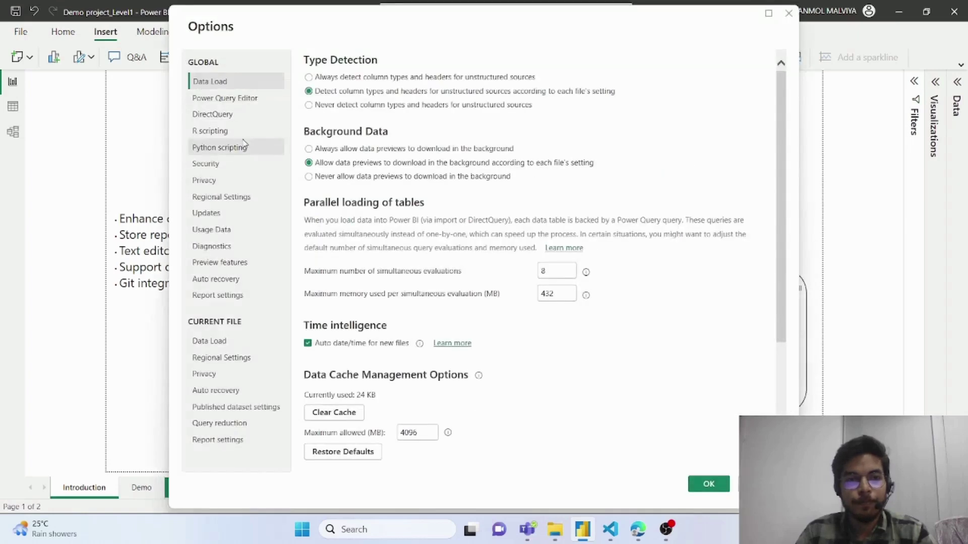
pyautogui.click(226, 267)
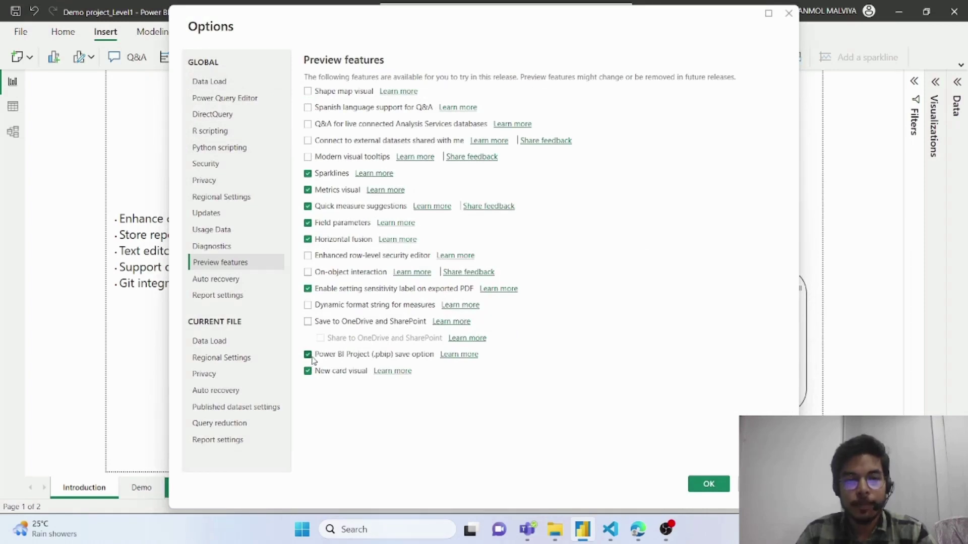
pyautogui.click(708, 485)
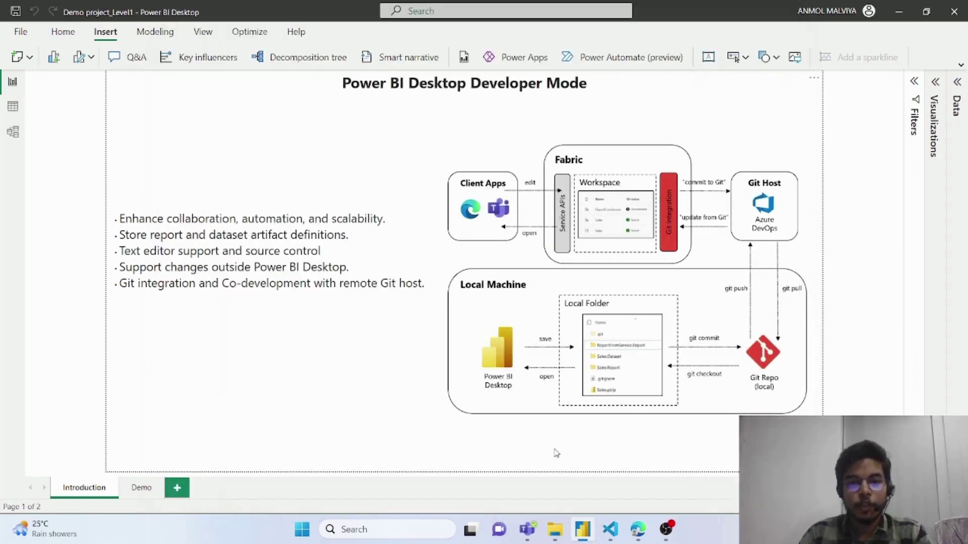
# Save the report as Power BI project files (*.pbip) named Demo project_Level1 in Desktop > New folder.
pyautogui.click(23, 32)
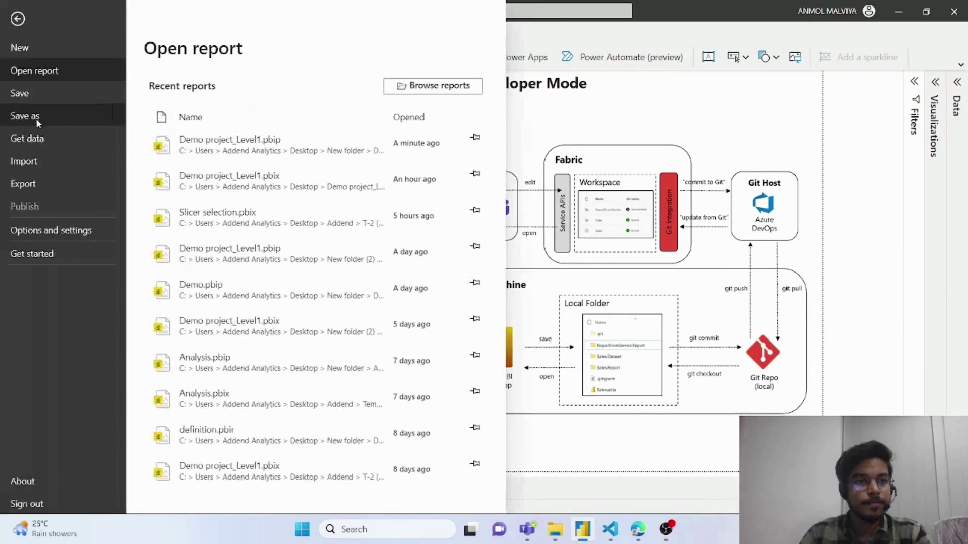
pyautogui.click(28, 115)
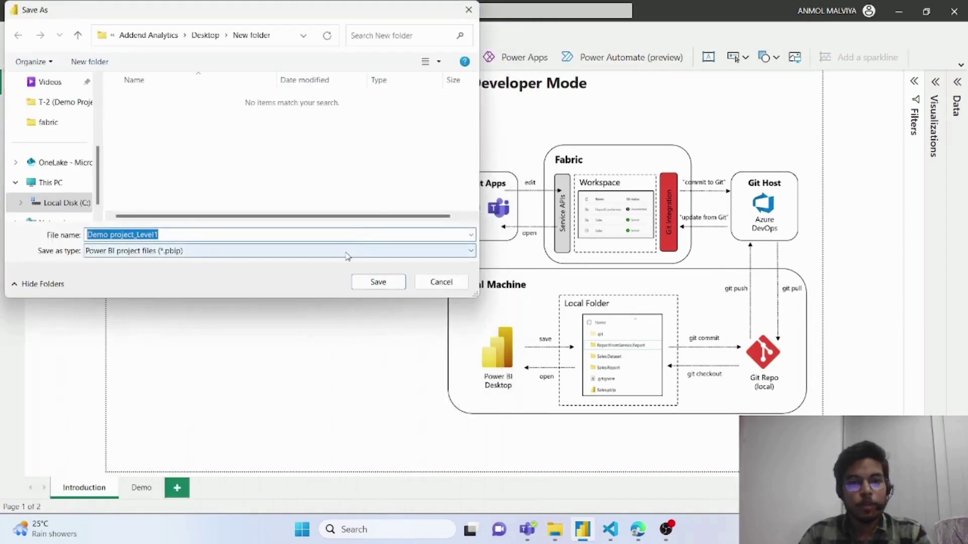
pyautogui.click(346, 252)
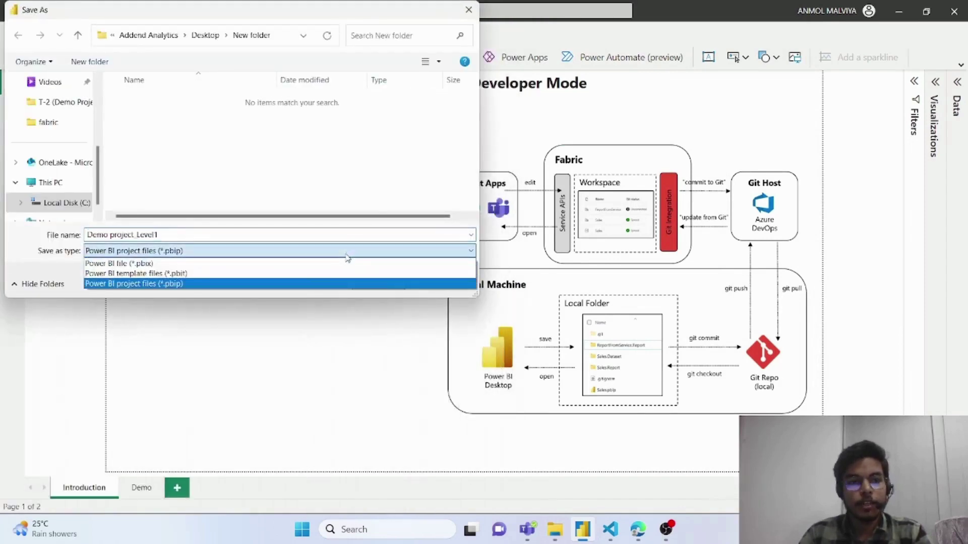
pyautogui.click(342, 283)
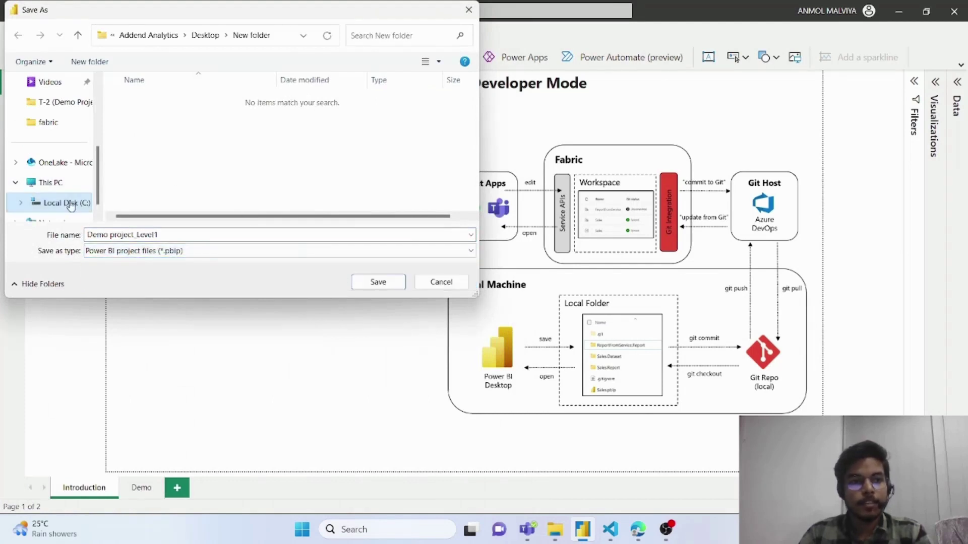
pyautogui.scroll(5, 66, 171)
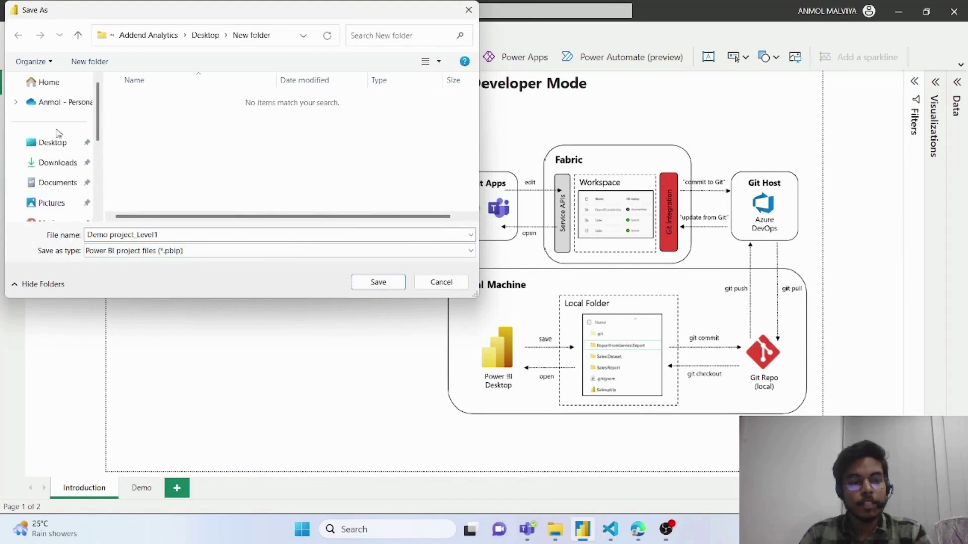
pyautogui.click(52, 142)
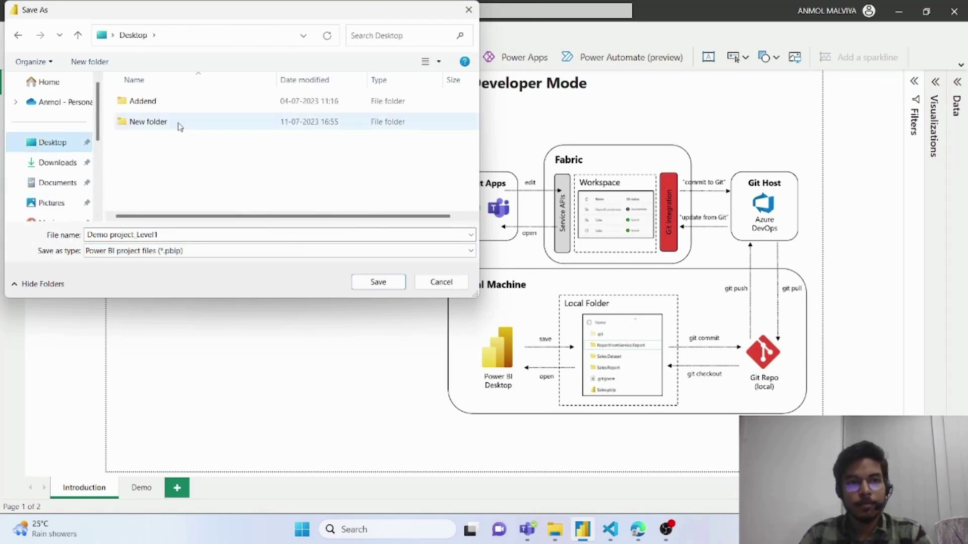
pyautogui.click(178, 124)
pyautogui.click(377, 283)
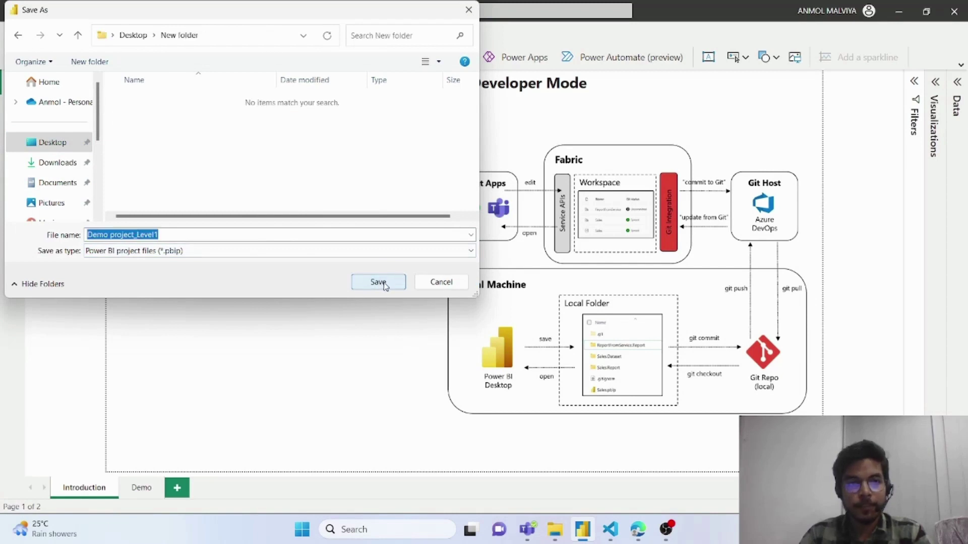
pyautogui.click(383, 284)
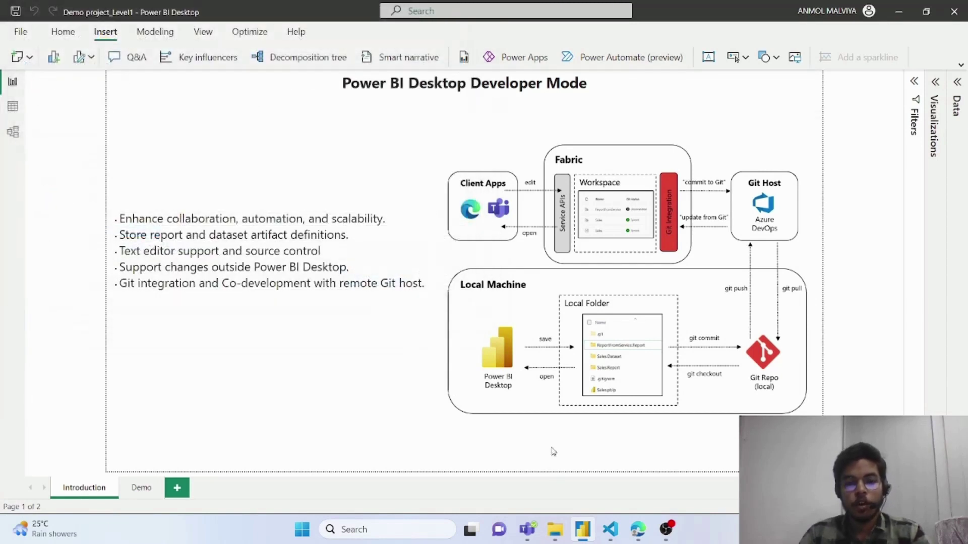
pyautogui.click(555, 529)
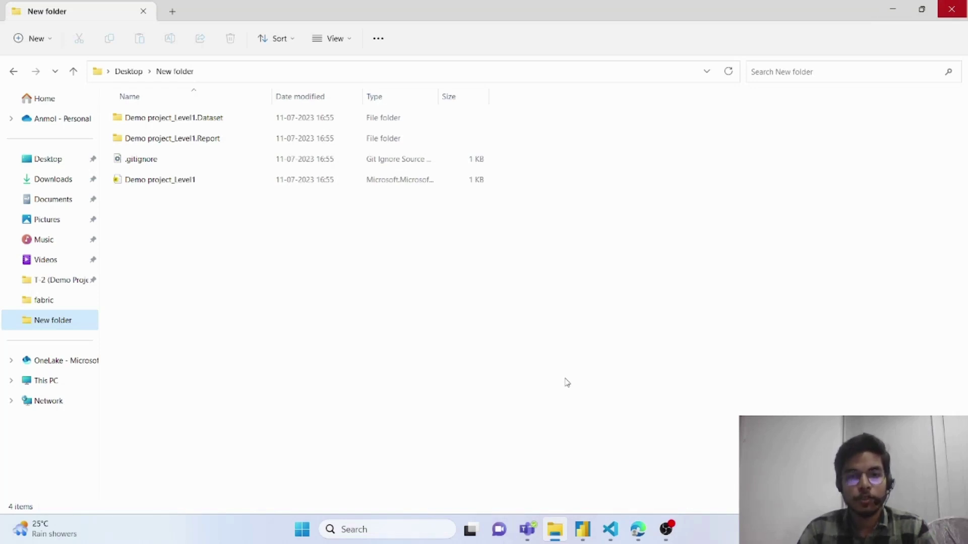
pyautogui.hotkey('alt', 'Tab')
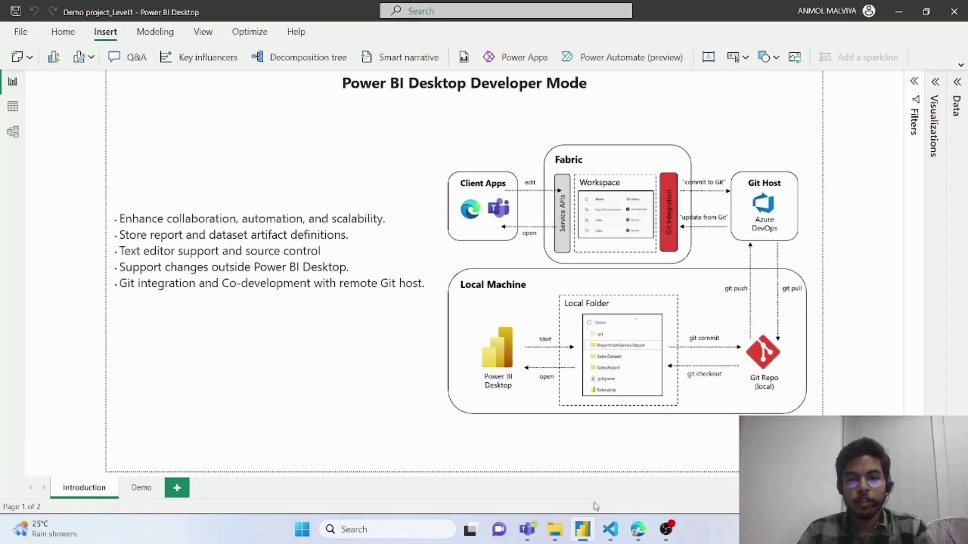
# Open the Desktop's New folder as the workspace in Visual Studio Code.
pyautogui.click(611, 532)
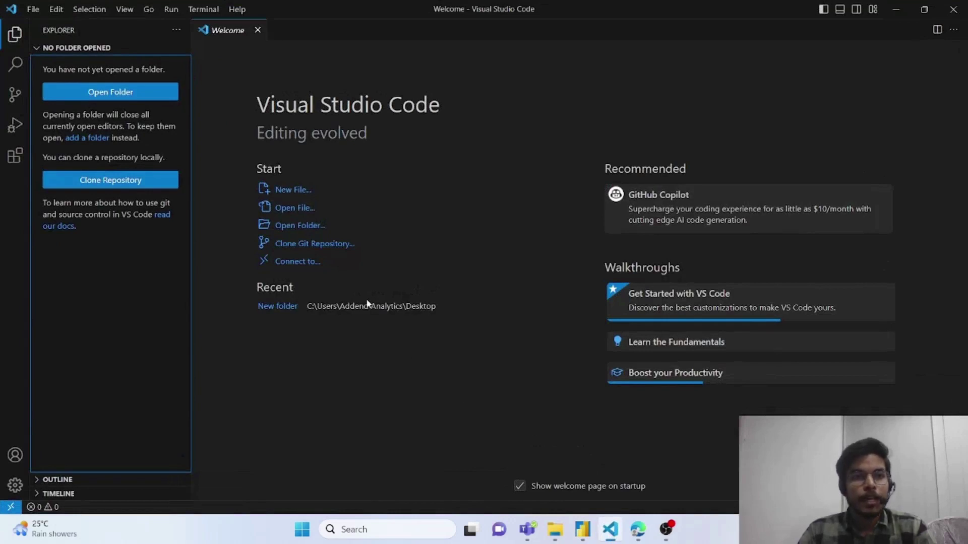
pyautogui.click(131, 94)
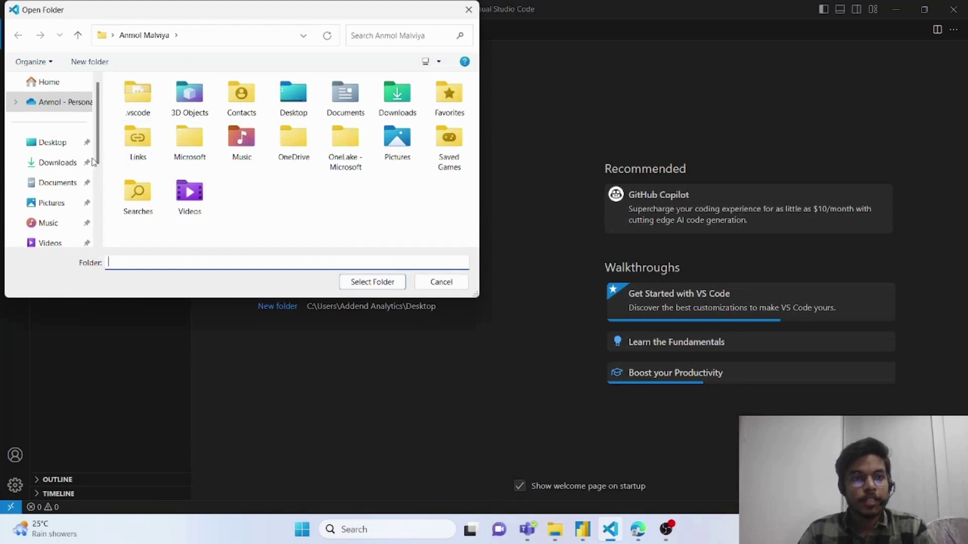
pyautogui.click(51, 142)
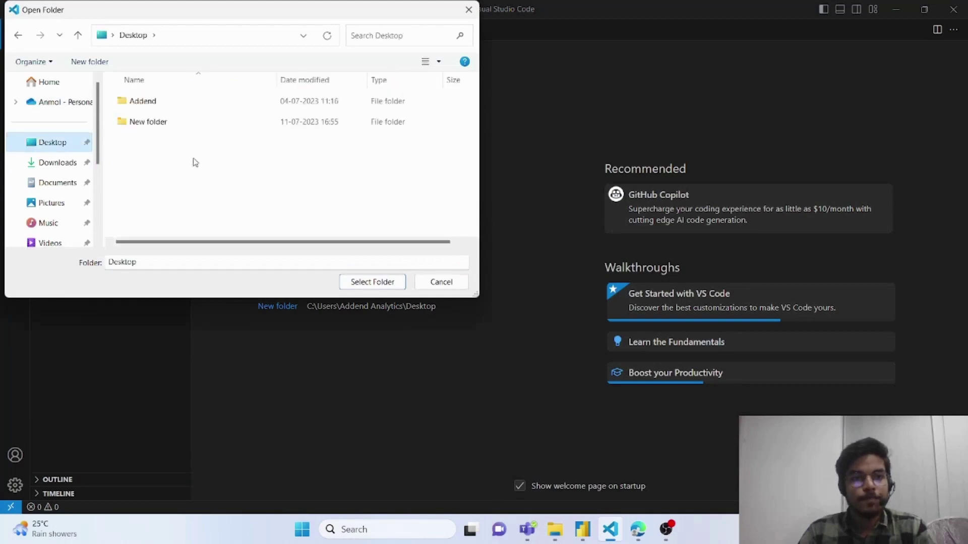
pyautogui.click(189, 126)
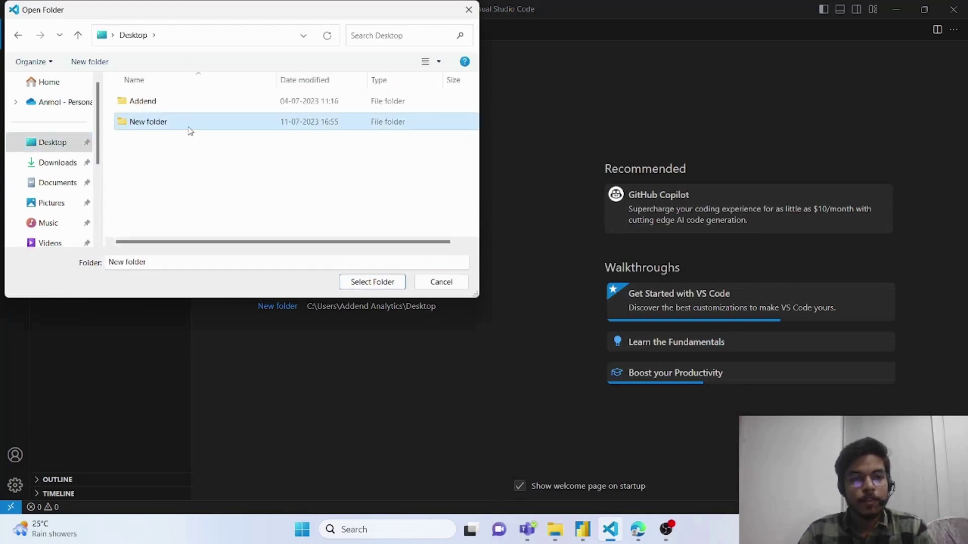
pyautogui.click(372, 283)
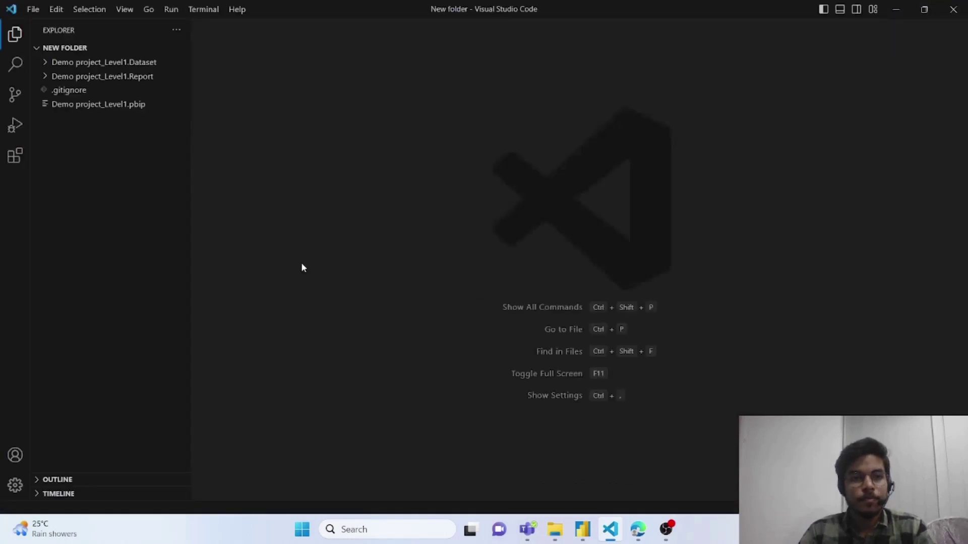
# Expand and collapse the Dataset and Report folders to inspect the project files.
pyautogui.click(44, 63)
pyautogui.click(44, 62)
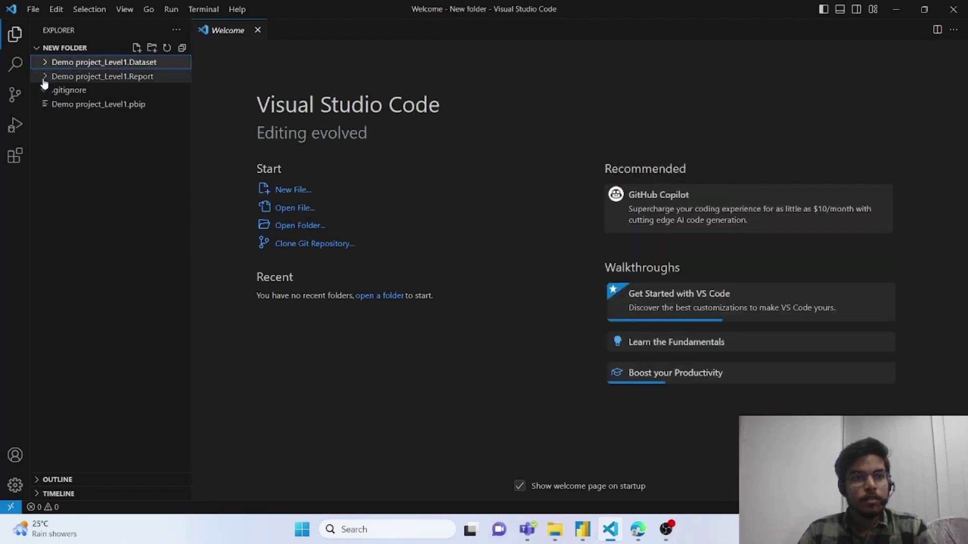
pyautogui.click(44, 77)
pyautogui.click(45, 78)
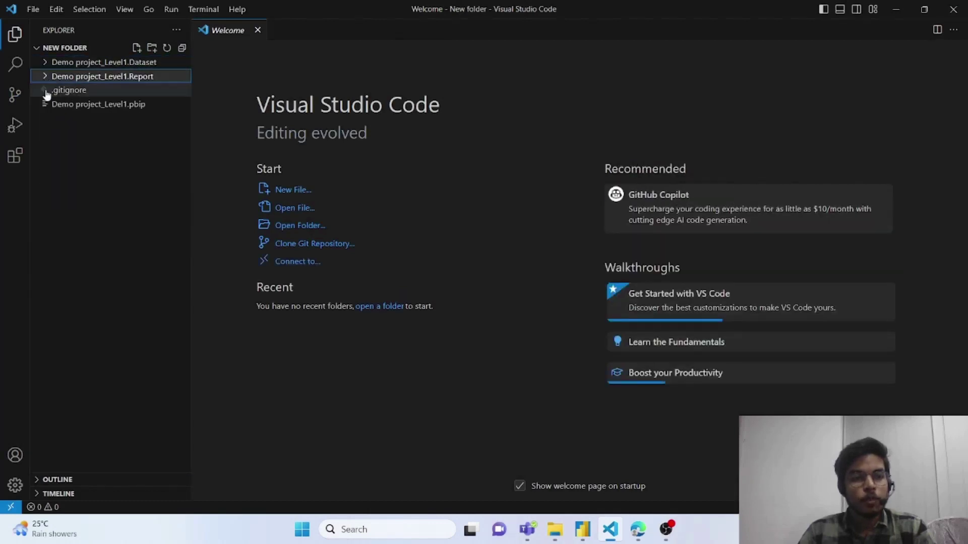
# Initialize a git repository and commit all 15 files, staged, with the message 'first commit'.
pyautogui.click(15, 95)
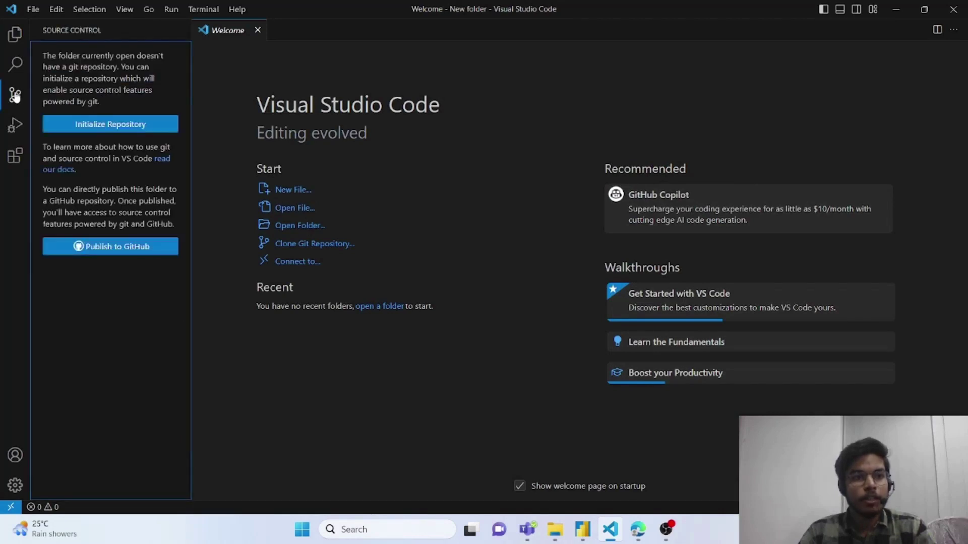
pyautogui.click(93, 127)
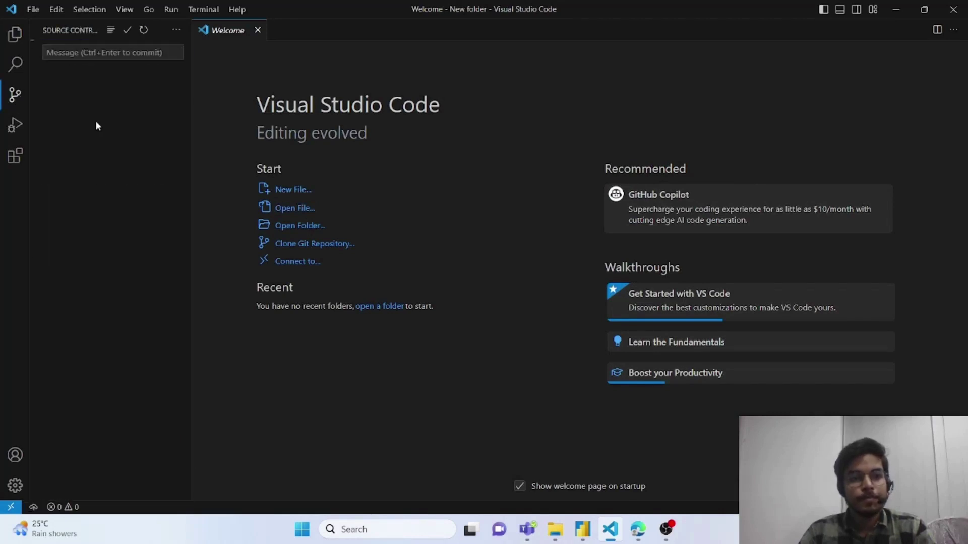
pyautogui.click(126, 50)
pyautogui.write('fir')
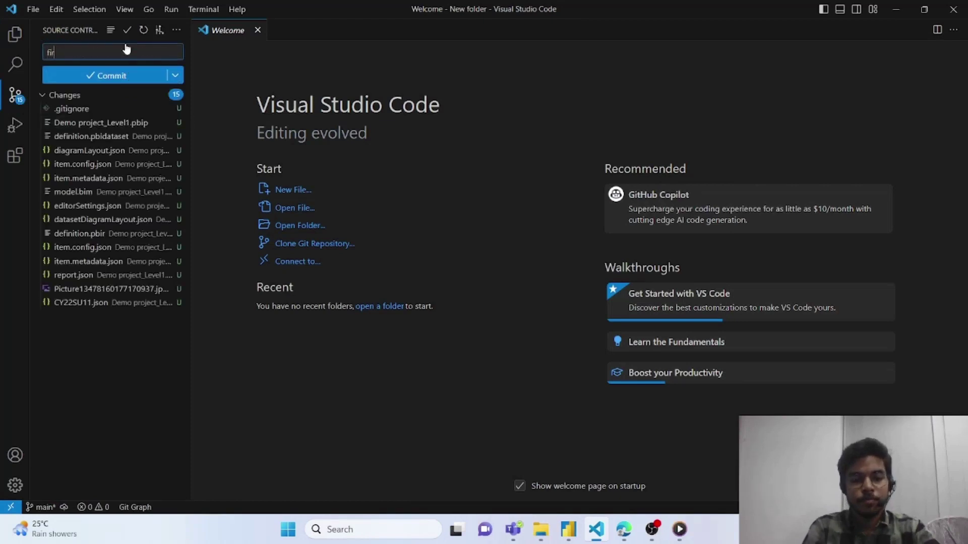
pyautogui.write('st commit')
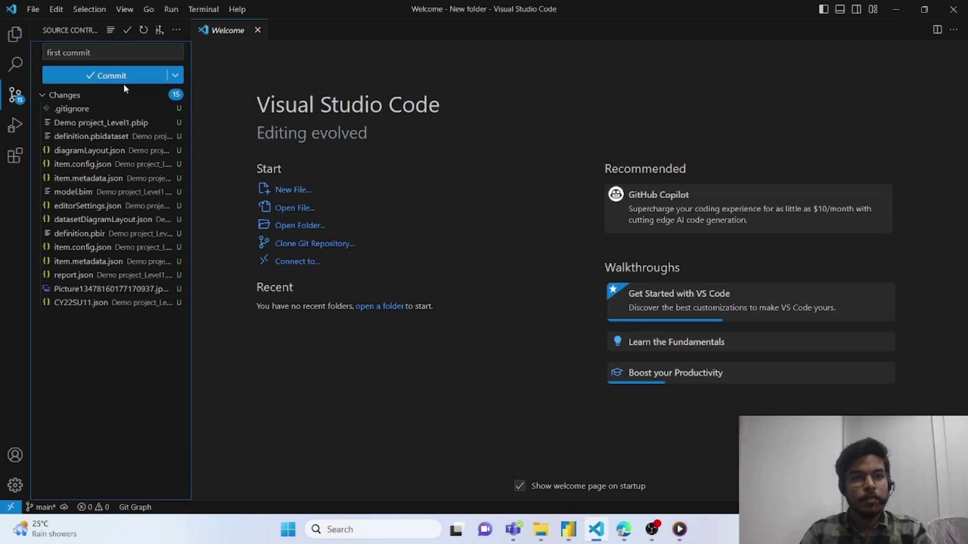
pyautogui.click(111, 76)
pyautogui.click(442, 273)
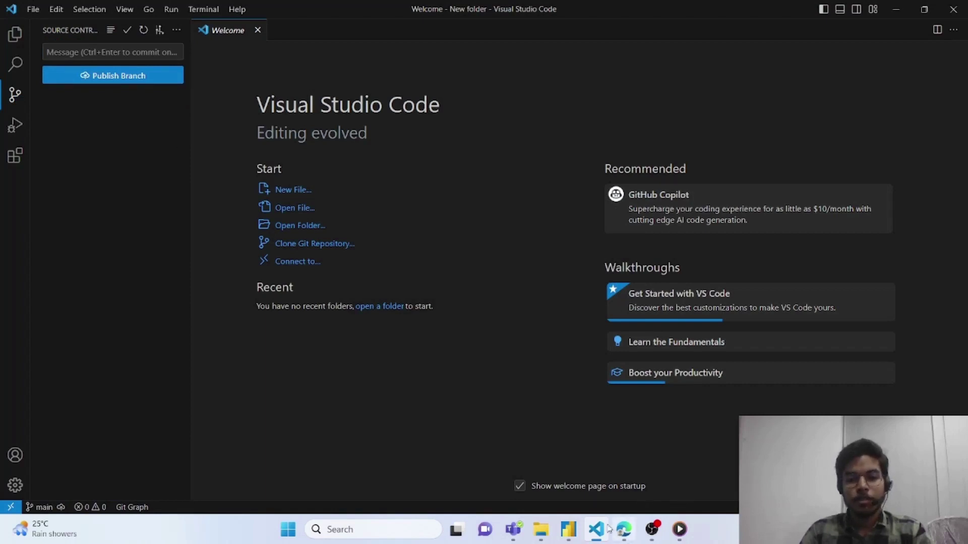
# Delete the extra Call Count card in Power BI Desktop, then go back to VS Code.
pyautogui.click(570, 532)
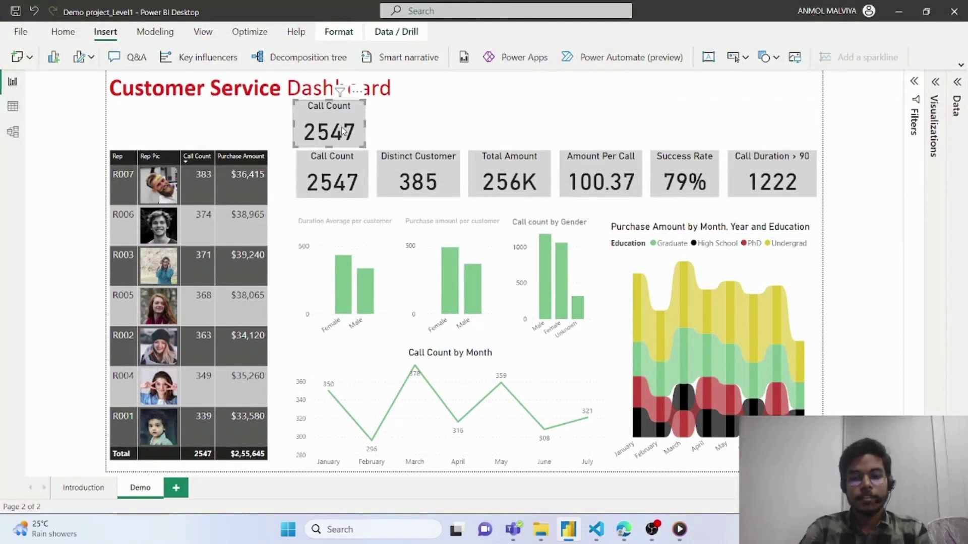
pyautogui.press('Delete')
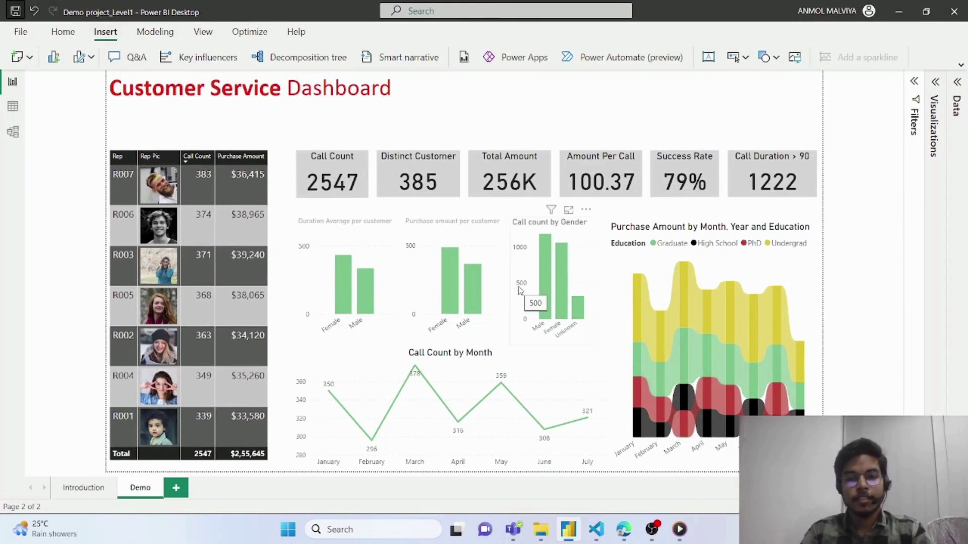
pyautogui.click(600, 528)
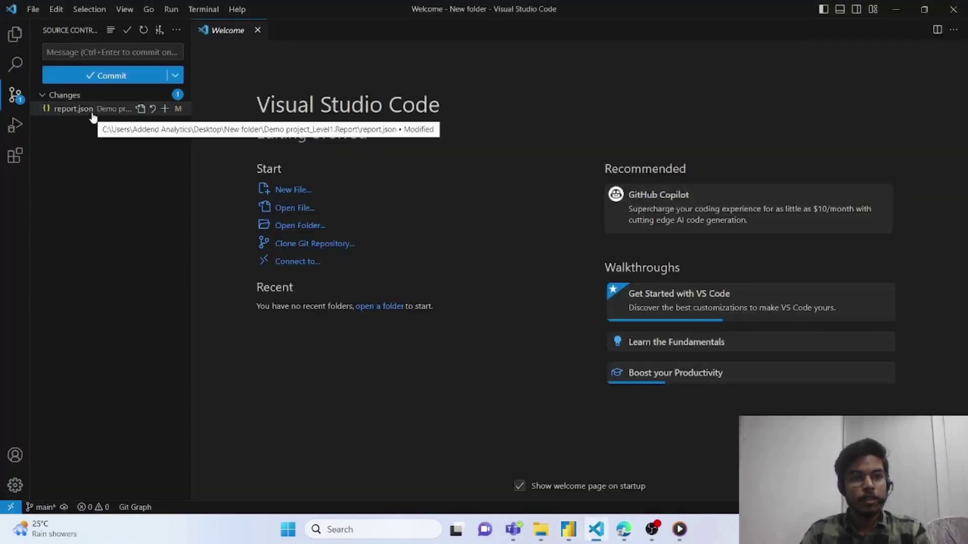
# Open the report.json diff from the Source Control changes list.
pyautogui.click(93, 117)
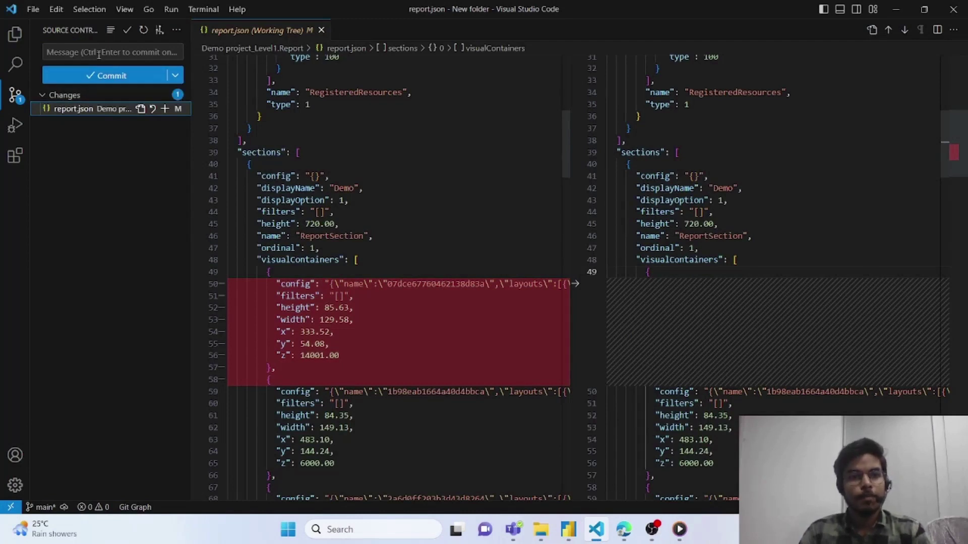
# Stage and commit the report.json change with the message 'deleted visual'.
pyautogui.click(99, 53)
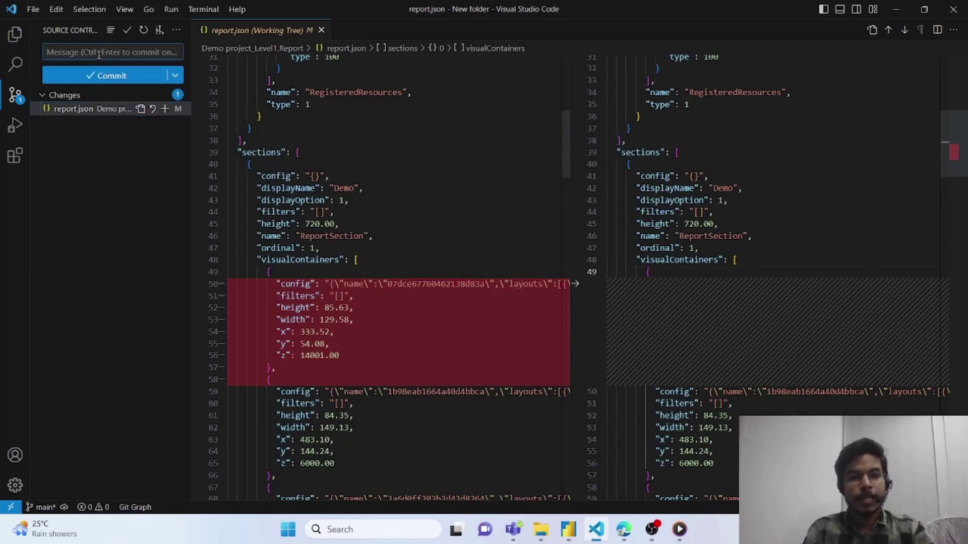
pyautogui.write('dele')
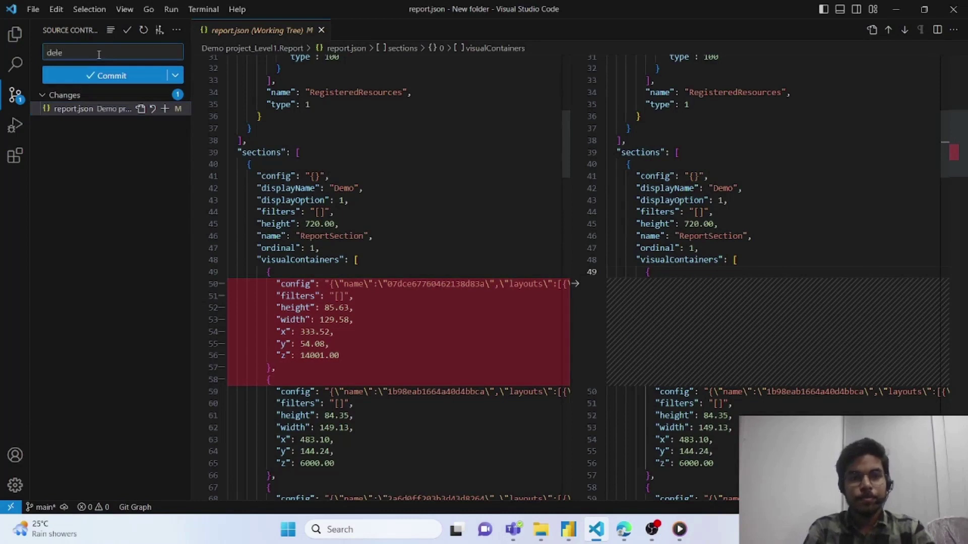
pyautogui.write('ted visual')
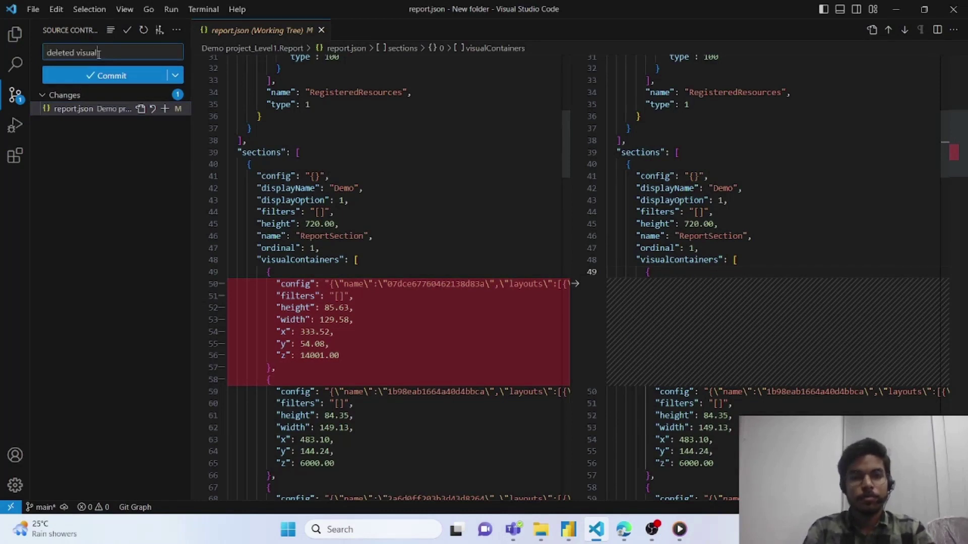
pyautogui.click(104, 75)
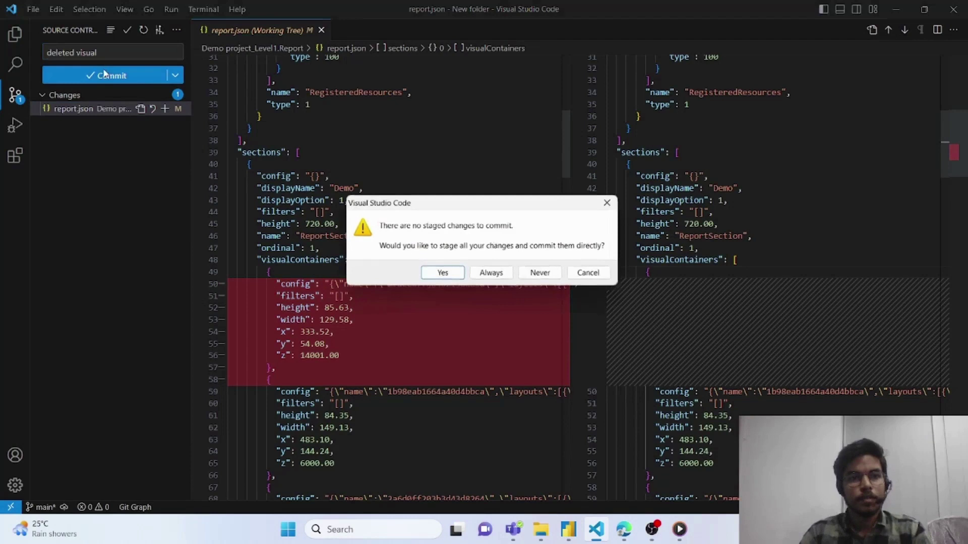
pyautogui.click(427, 275)
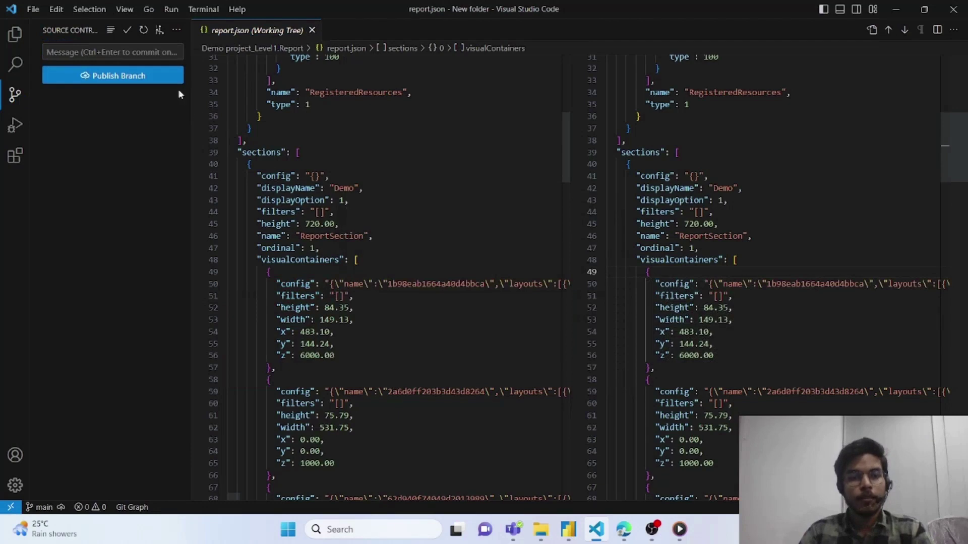
# Check the Git Graph history ('deleted visual' above 'first commit'), then return to Source Control.
pyautogui.click(159, 32)
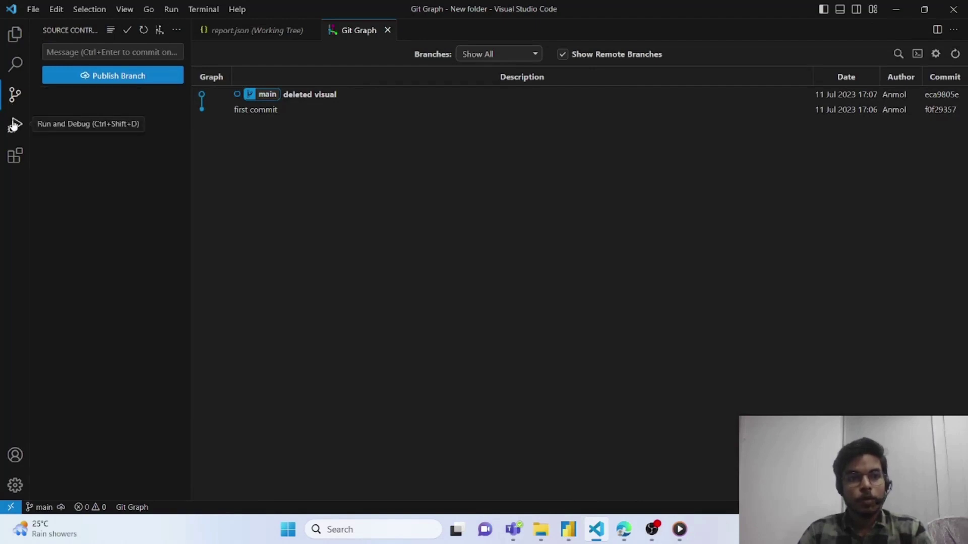
pyautogui.click(15, 125)
pyautogui.click(15, 96)
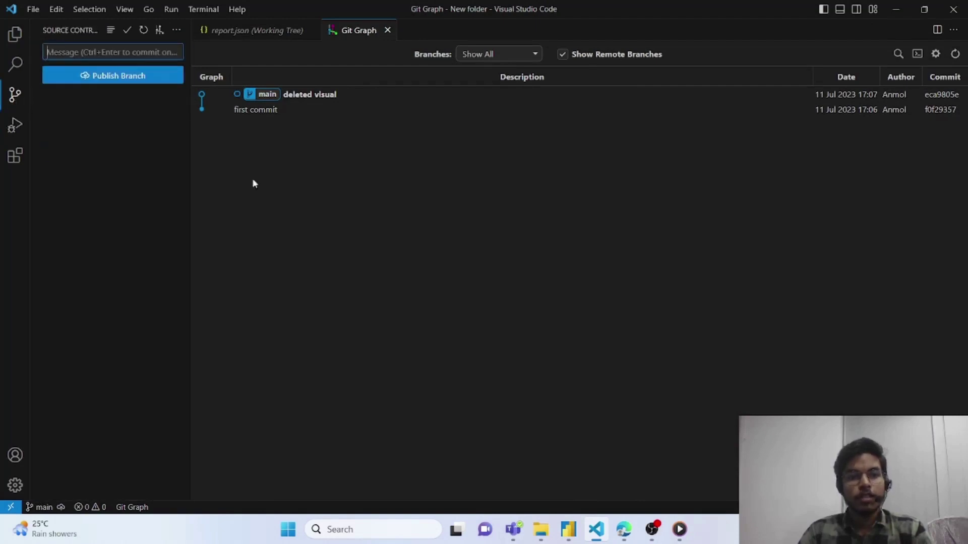
# In Edge, name the new Azure DevOps project 'demo project', keep it Private, and create it.
pyautogui.click(623, 525)
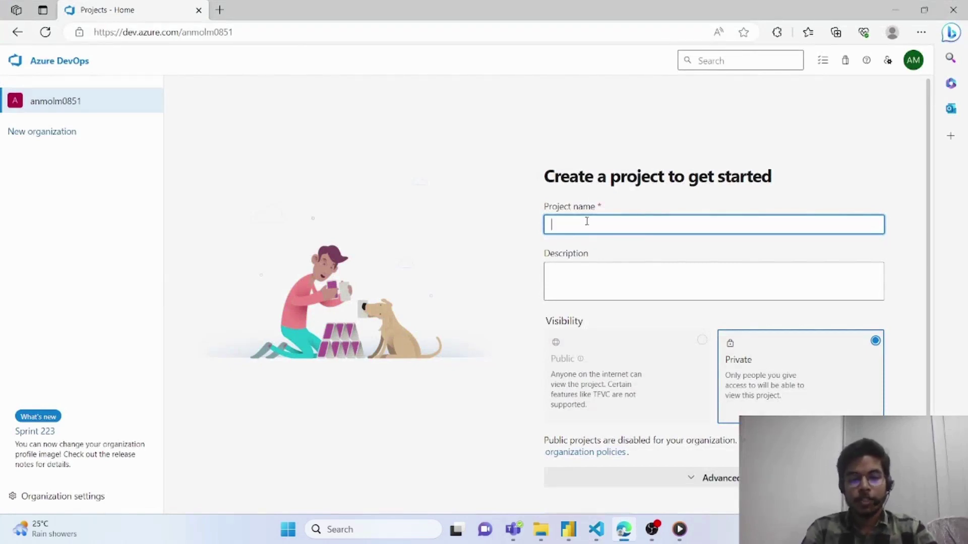
pyautogui.write('demo pr')
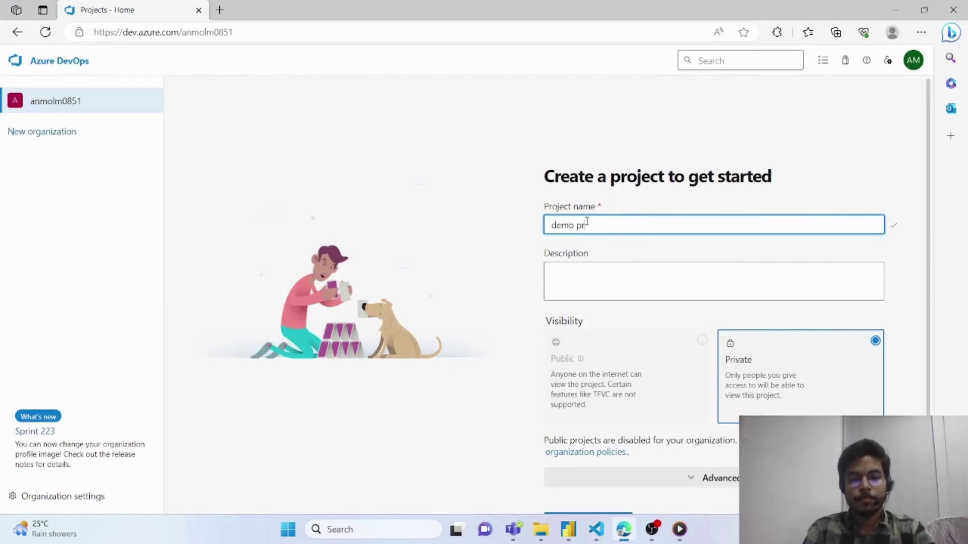
pyautogui.write('oject')
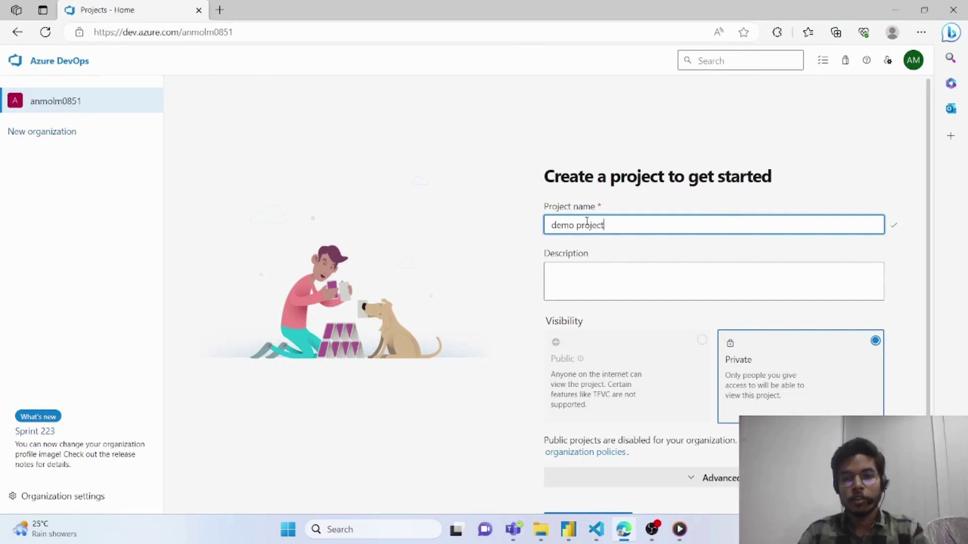
pyautogui.scroll(-1, 618, 295)
pyautogui.click(600, 492)
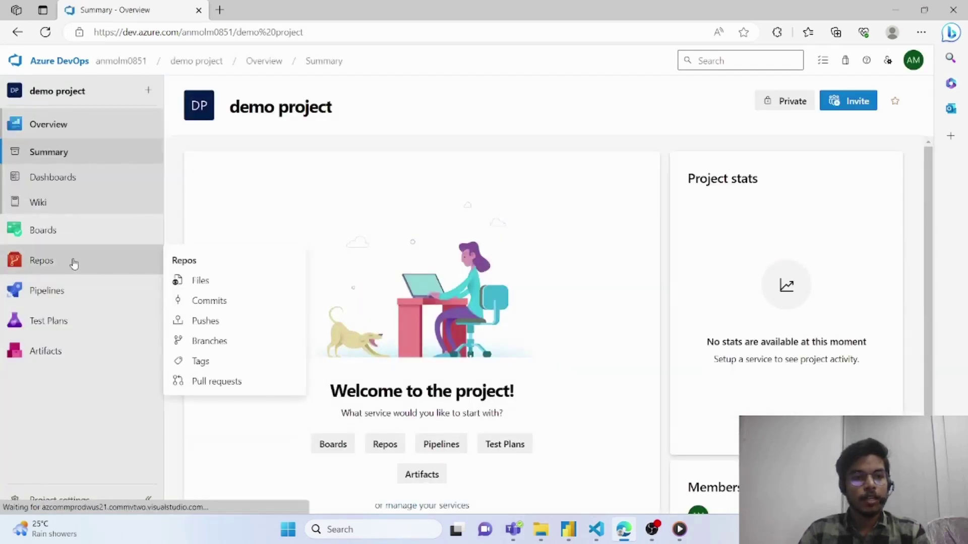
# Copy the HTTPS clone URL from Repos > Files, then return to VS Code.
pyautogui.click(71, 261)
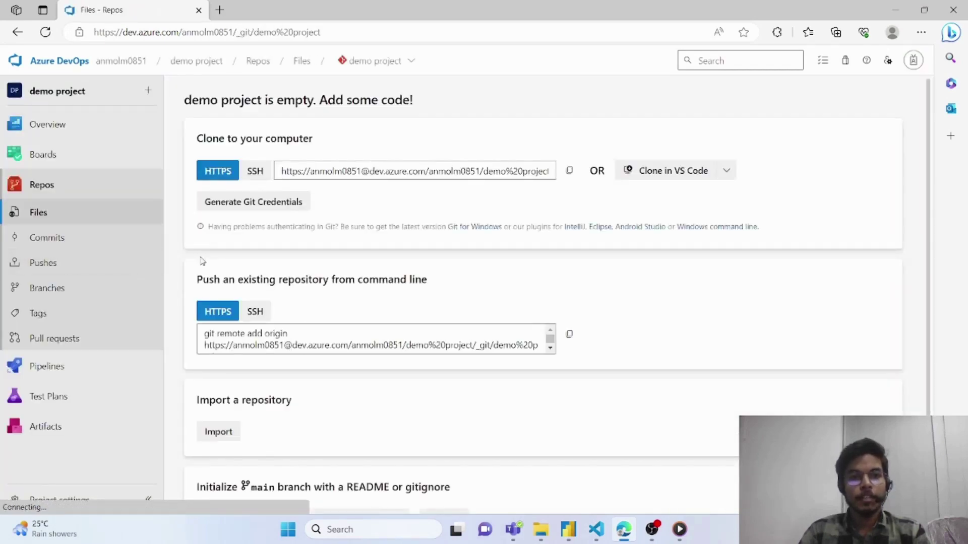
pyautogui.click(570, 173)
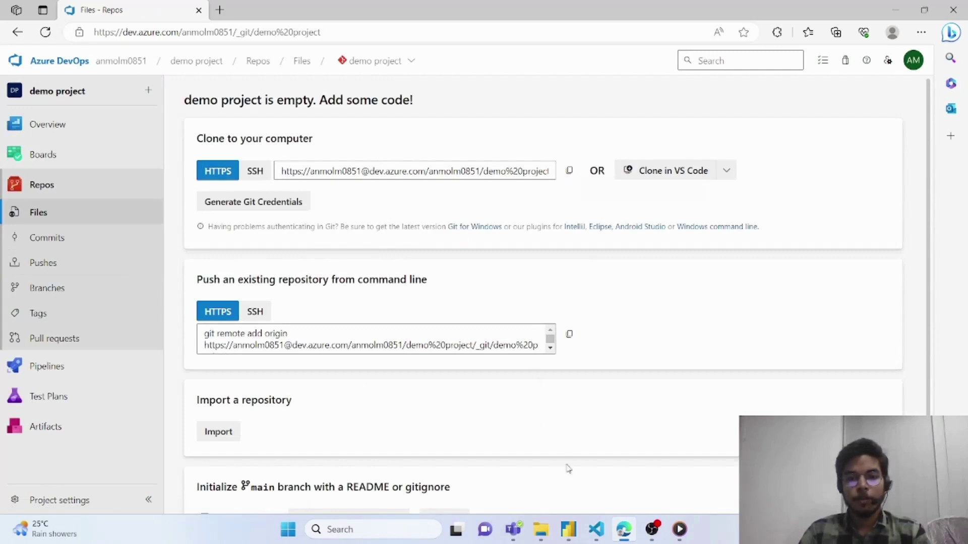
pyautogui.click(596, 530)
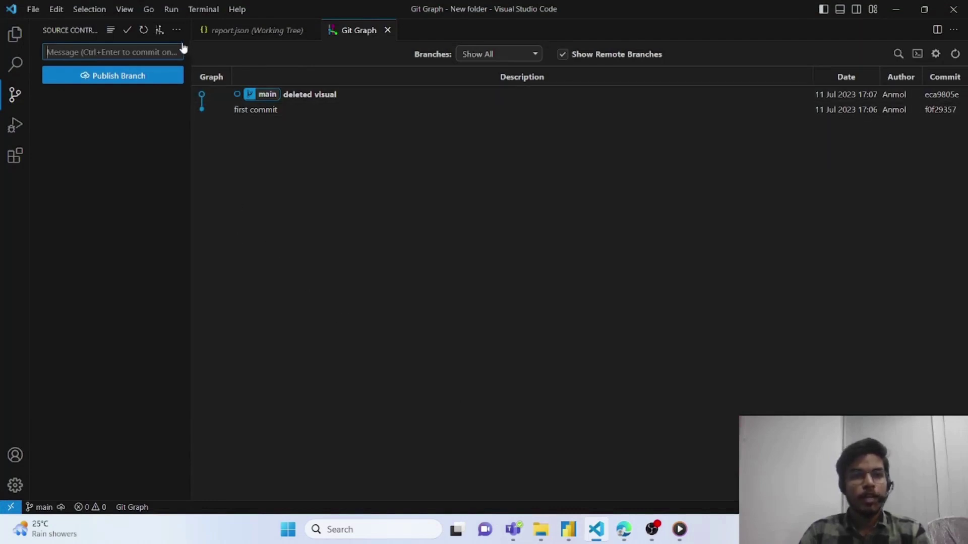
# Add the pasted Azure DevOps demo project URL as a new Git remote, named with the user's name.
pyautogui.click(176, 30)
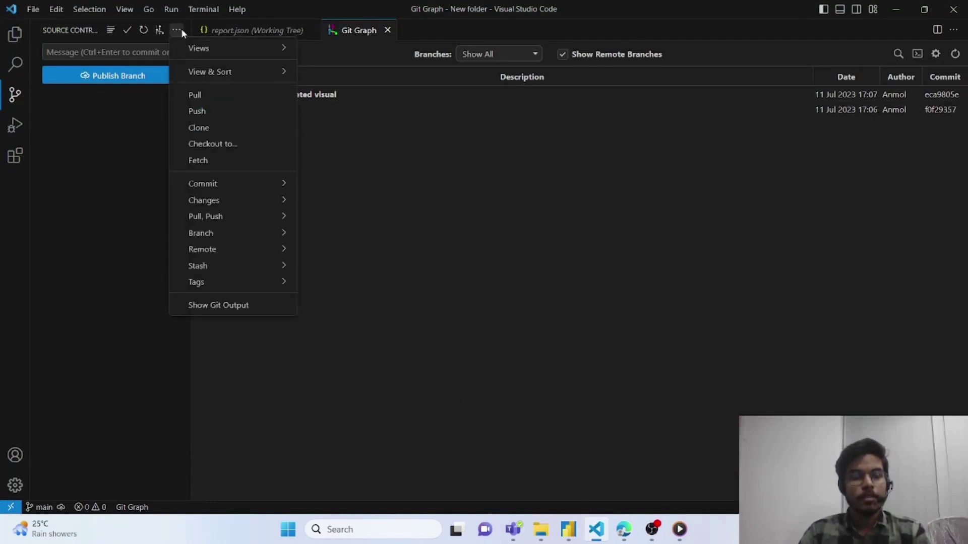
pyautogui.moveTo(229, 251)
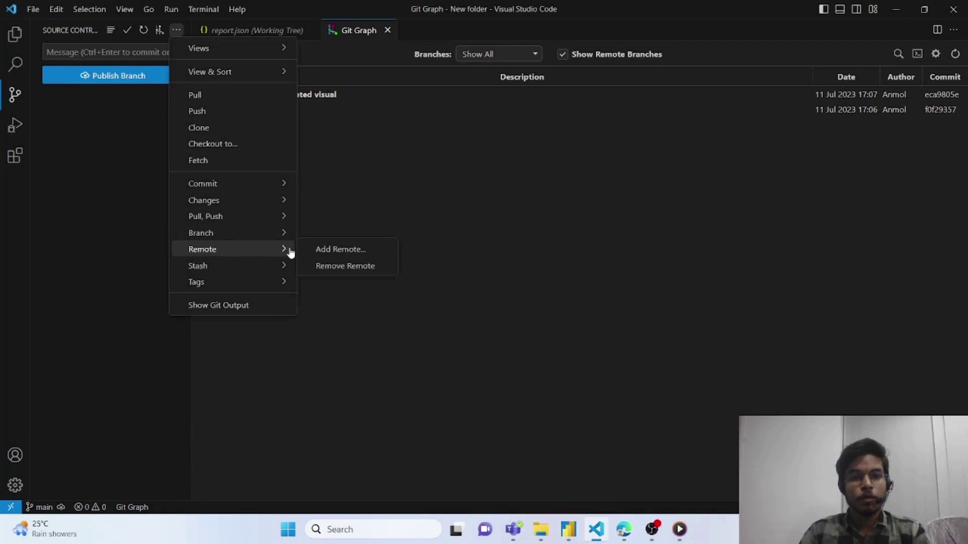
pyautogui.click(320, 251)
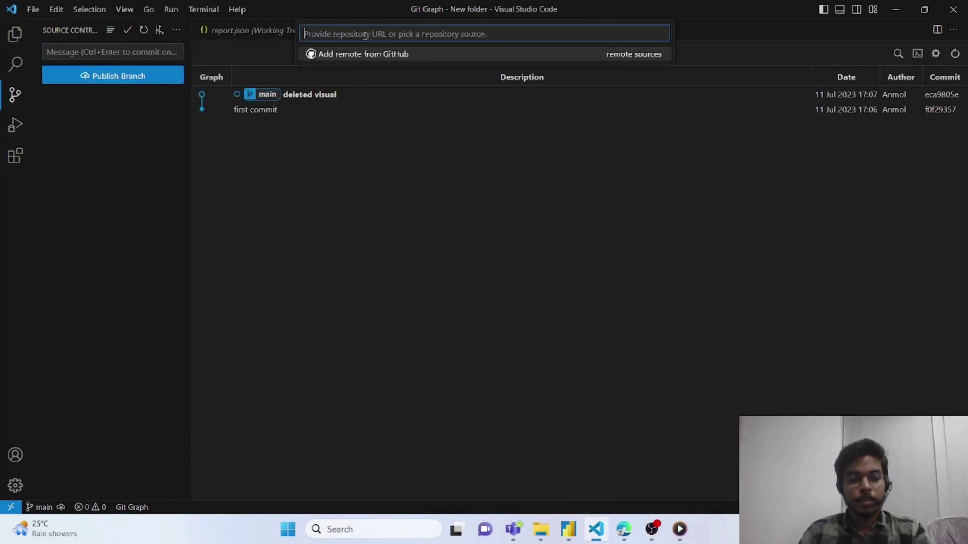
pyautogui.hotkey('ctrl', 'v')
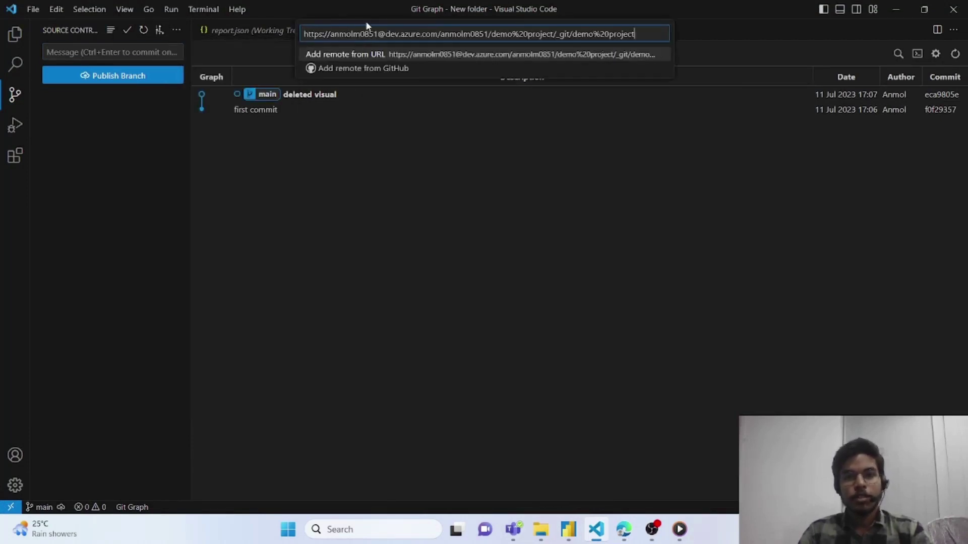
pyautogui.click(387, 55)
pyautogui.write('Anmol')
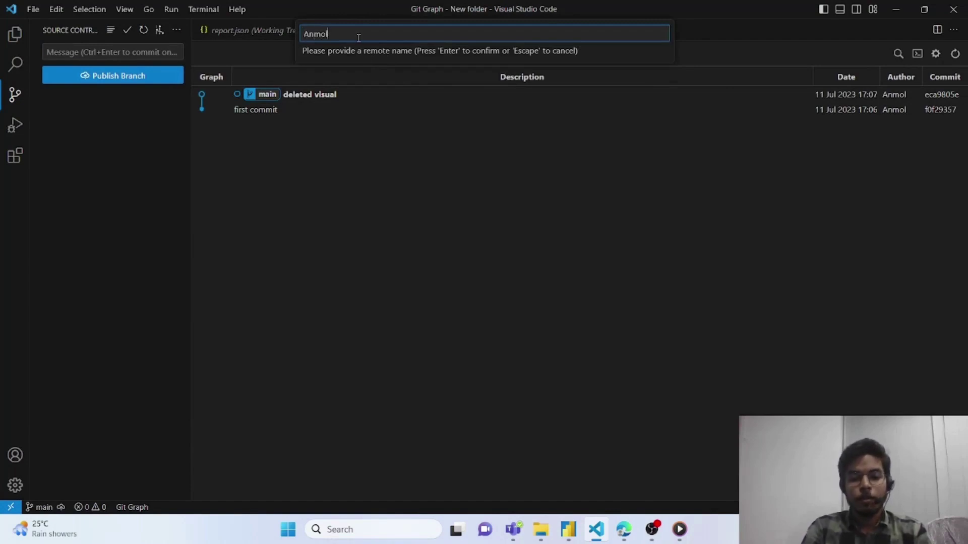
pyautogui.write(' Kukreja')
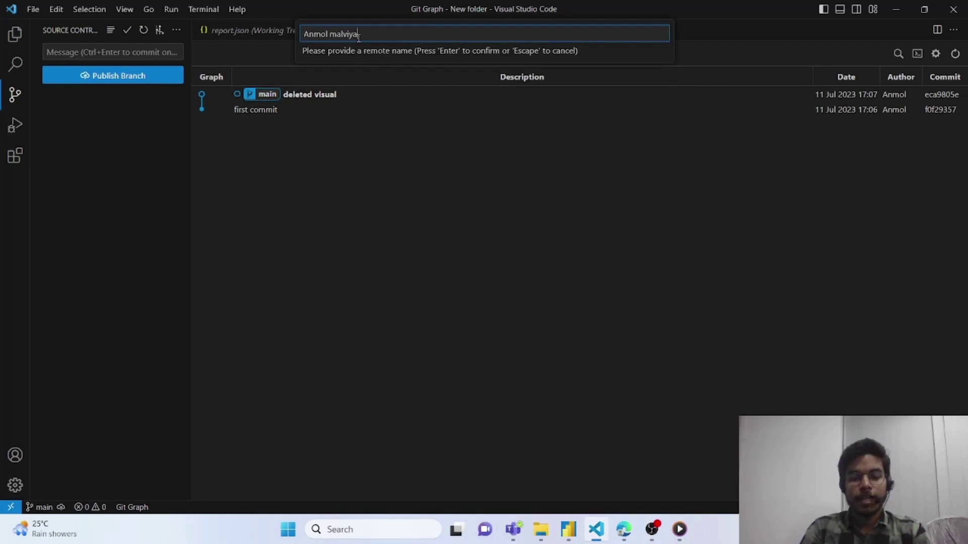
pyautogui.press('Return')
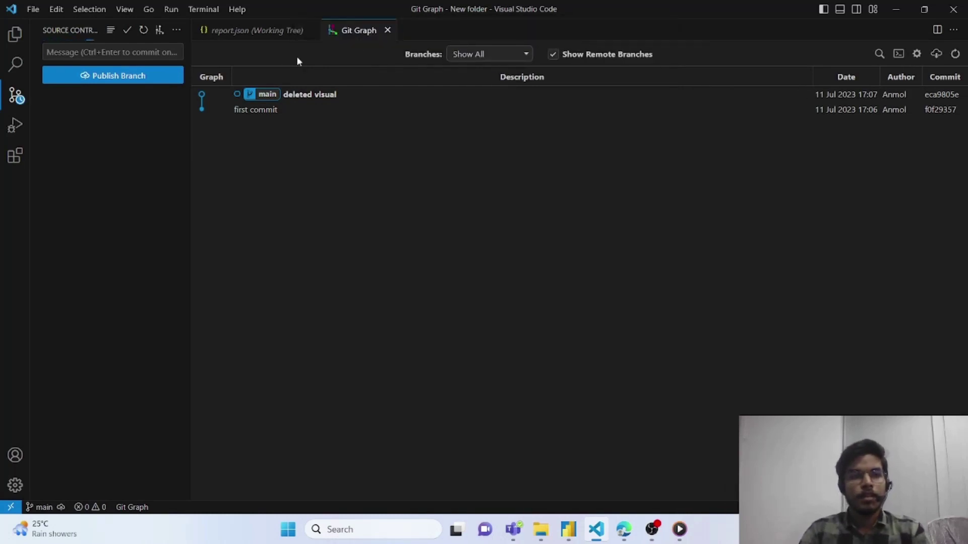
# Enter the message 'First publish' and publish the main branch to the Azure DevOps remote.
pyautogui.click(141, 52)
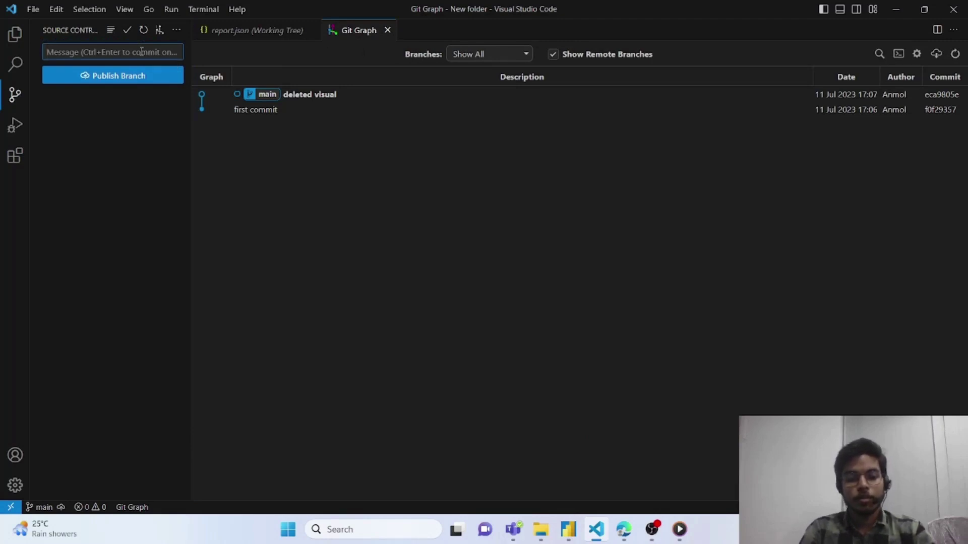
pyautogui.write('F')
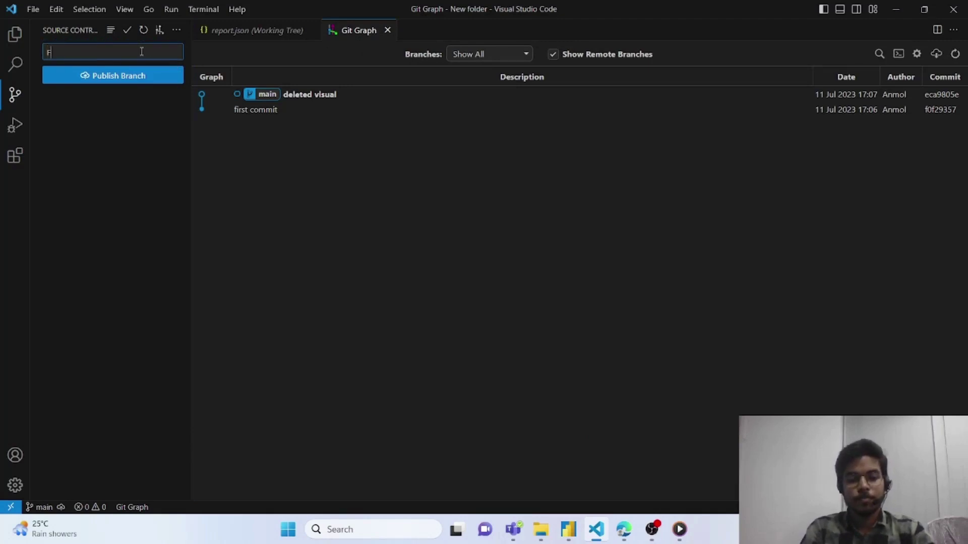
pyautogui.write('irst ')
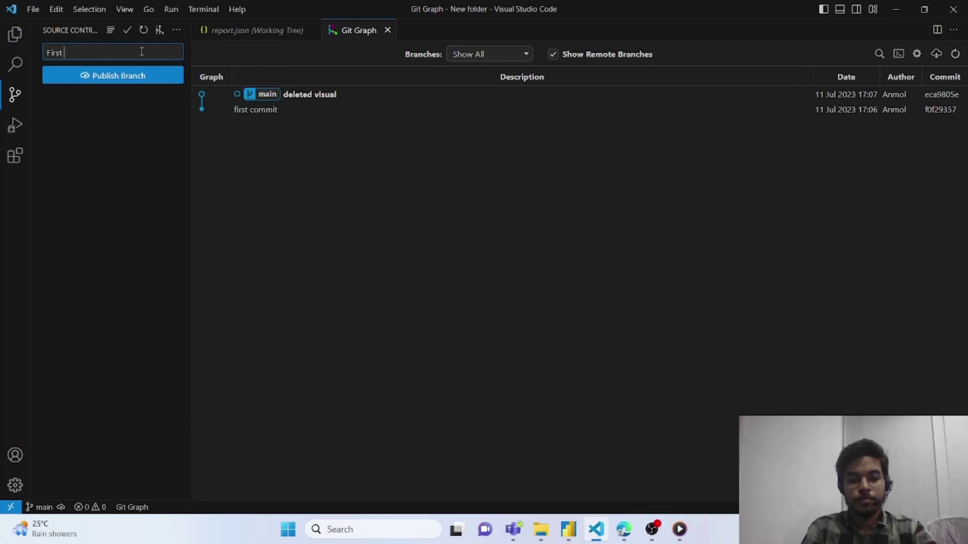
pyautogui.write('publish')
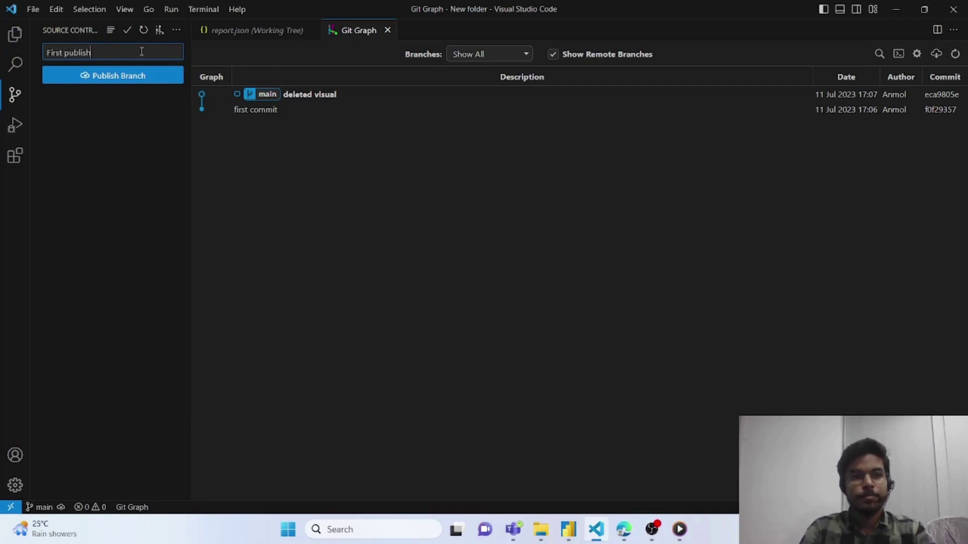
pyautogui.click(134, 76)
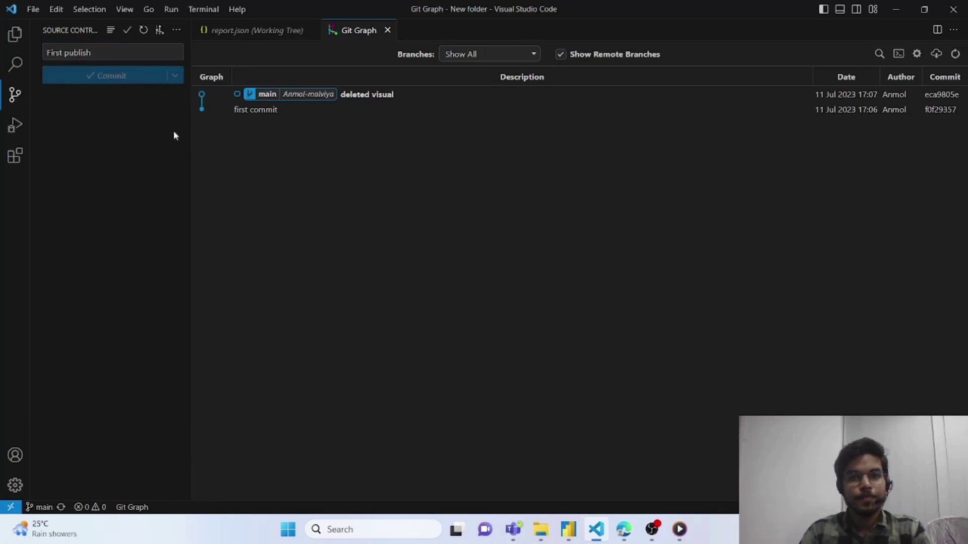
# In Edge, reload the demo repo's Files page, then open the project Summary showing 2 commits.
pyautogui.click(623, 529)
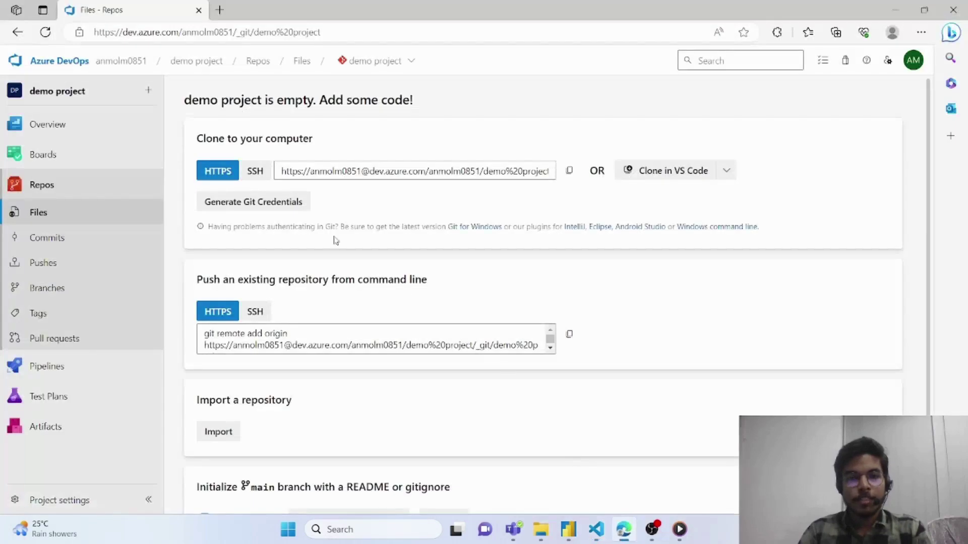
pyautogui.click(45, 32)
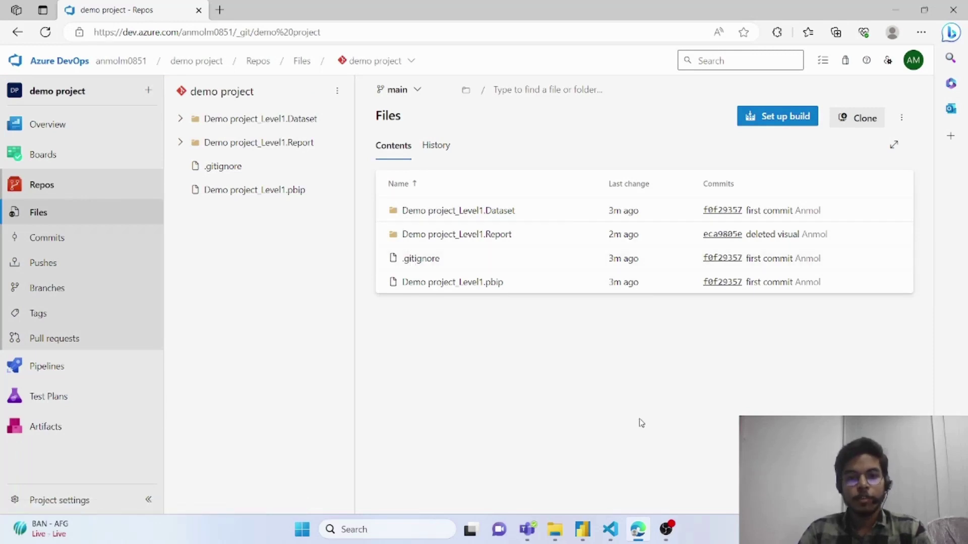
pyautogui.click(45, 124)
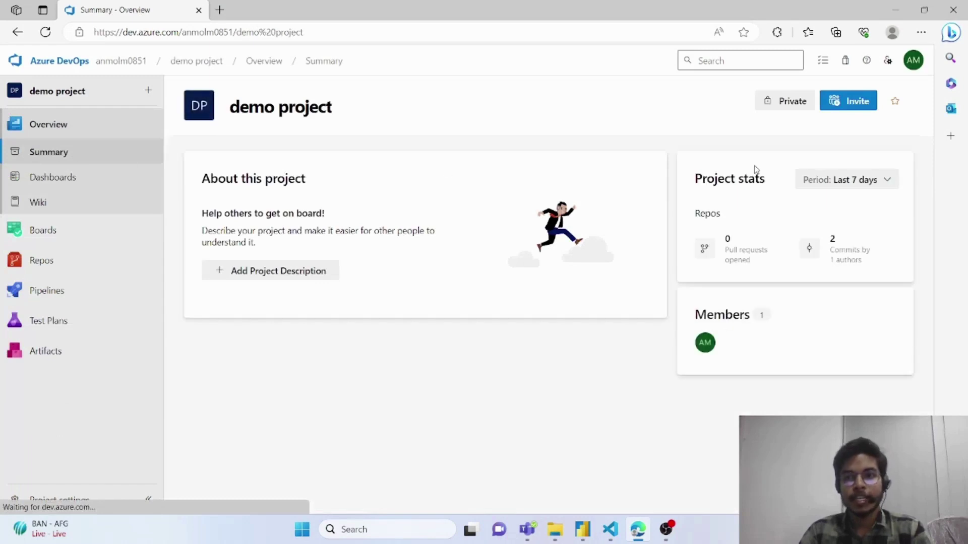